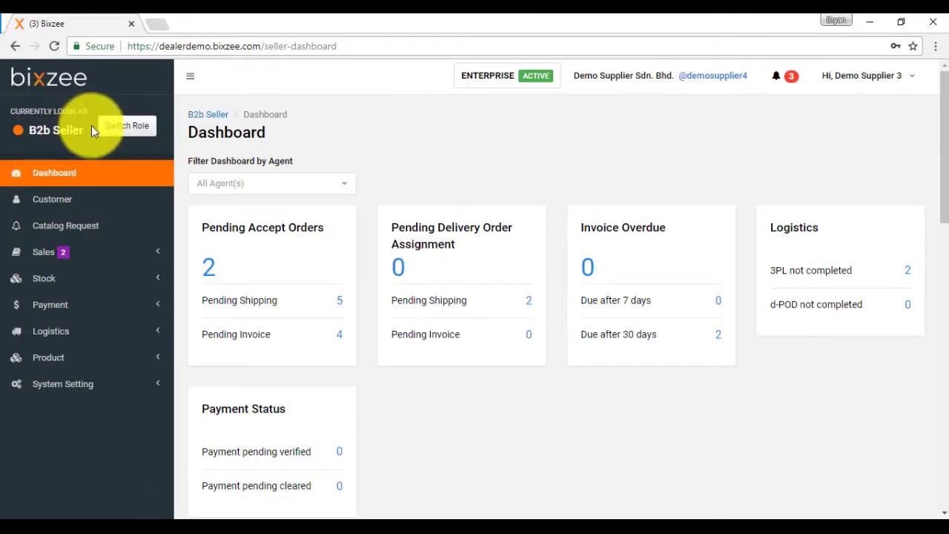
- Expand the Sales menu in the left sidebar of the dashboard
click(42, 251)
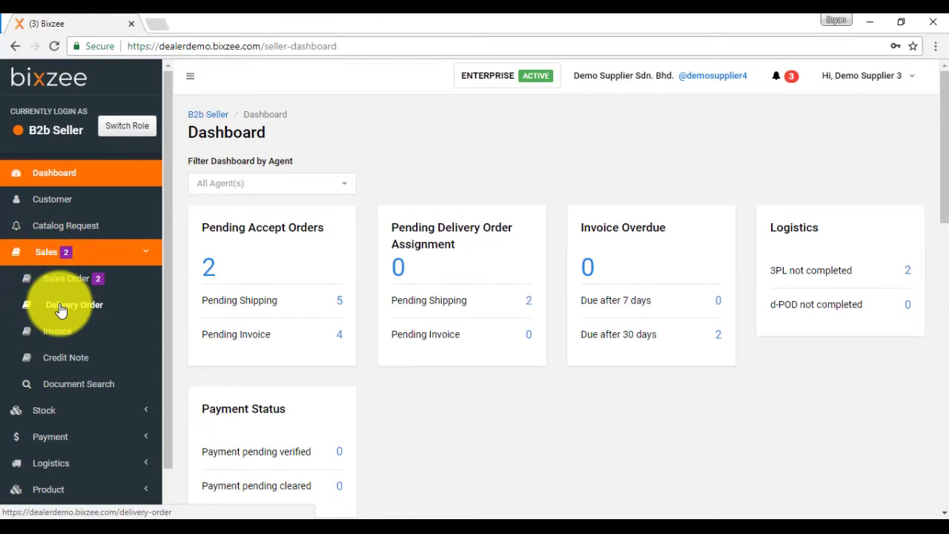
- Go to the Delivery Order listing and bring up the Select Sales Order transfer dialog
click(62, 310)
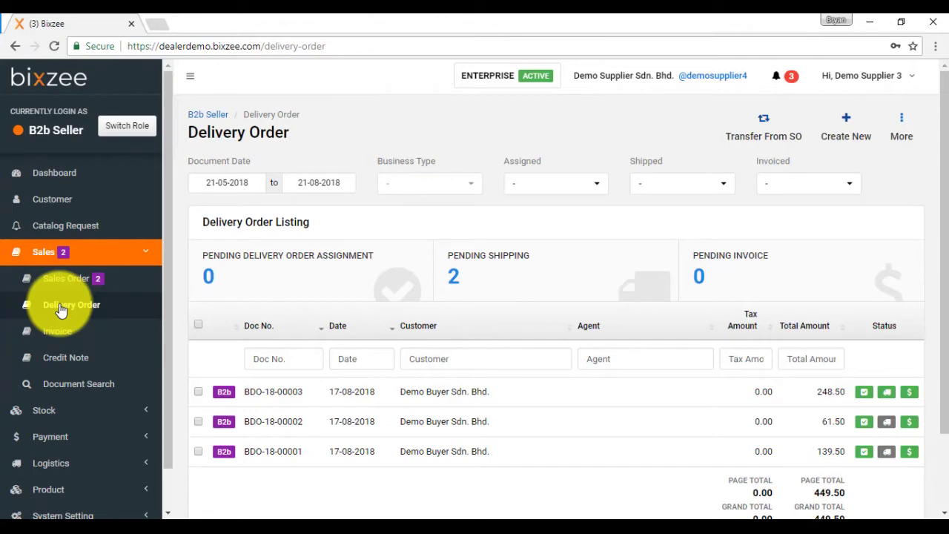
click(763, 132)
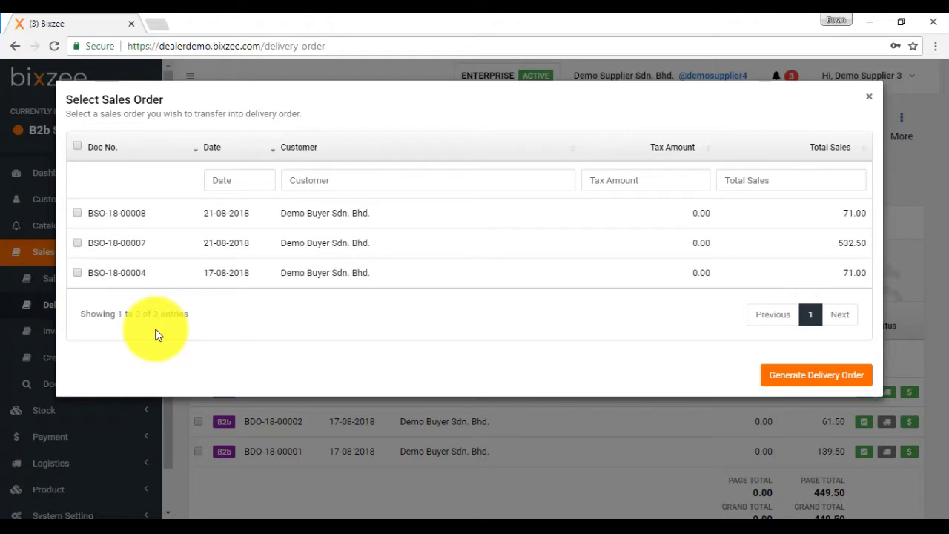
- Transfer sales order BSO-18-00004 to generate delivery order BDO-18-00004
click(76, 273)
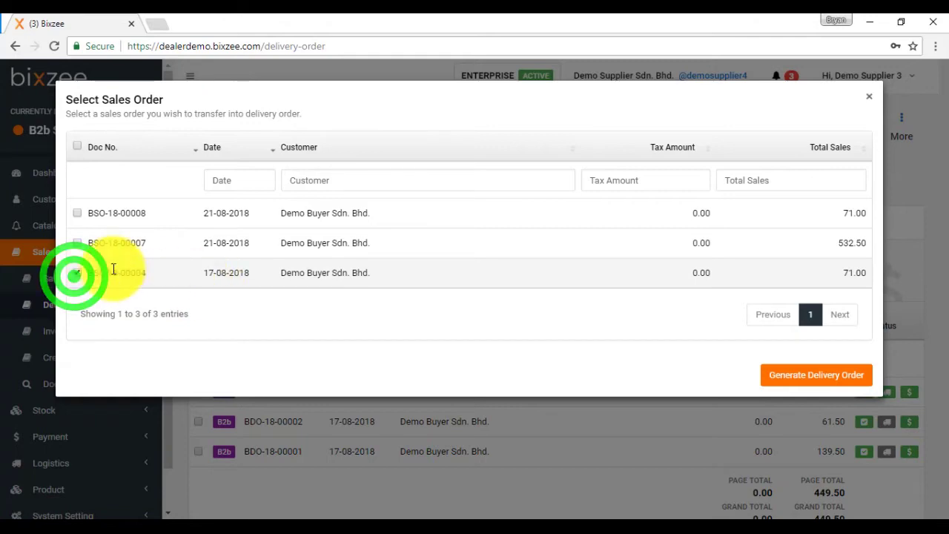
click(795, 381)
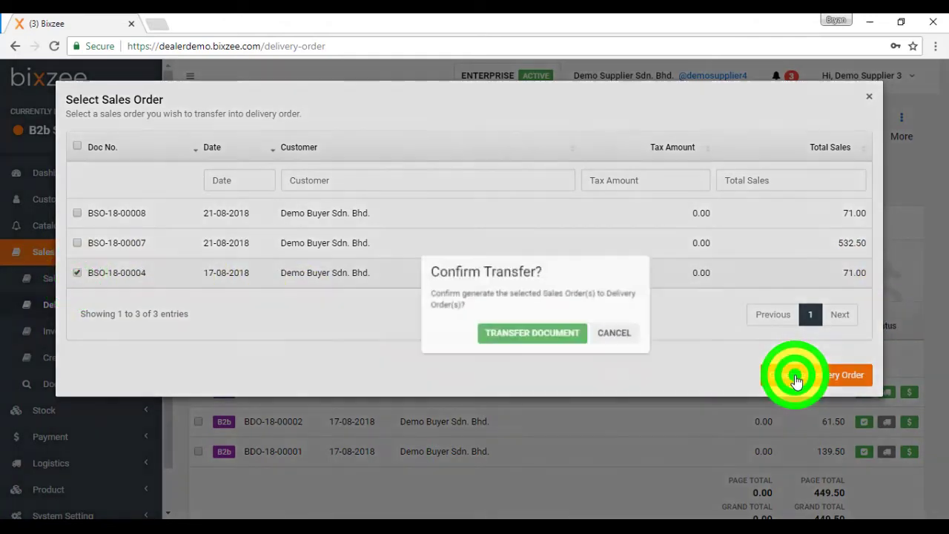
click(467, 321)
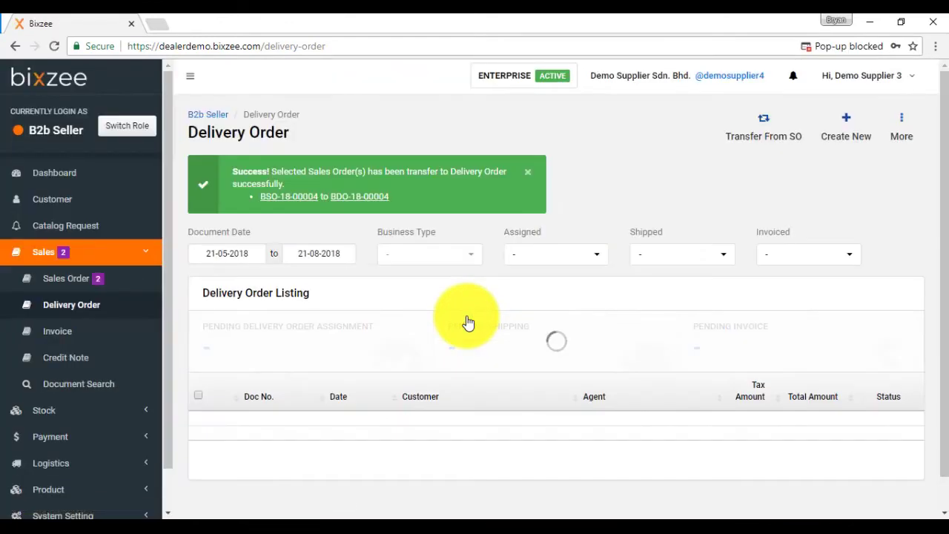
- Check the new BDO-18-00004 row, then begin a new manually entered delivery order
scroll(467, 323, down, 2)
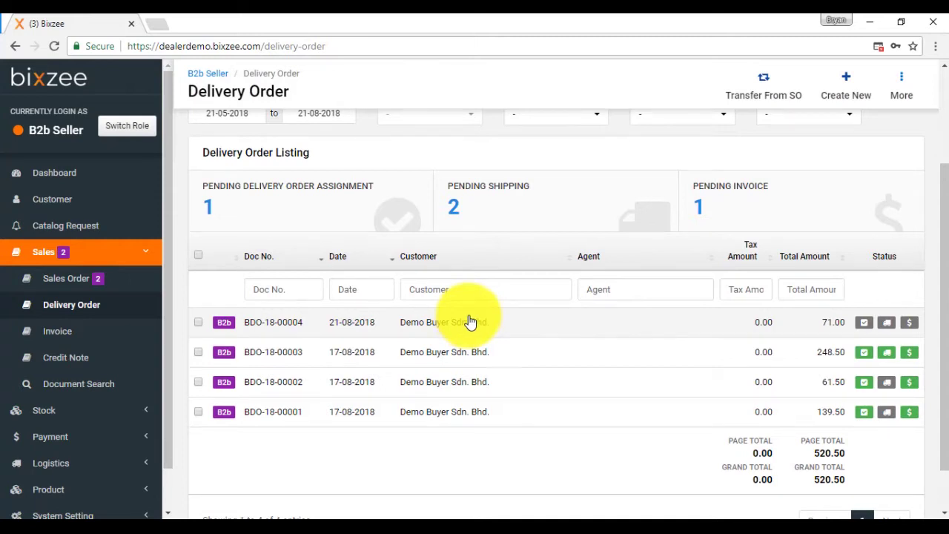
scroll(743, 280, up, 1)
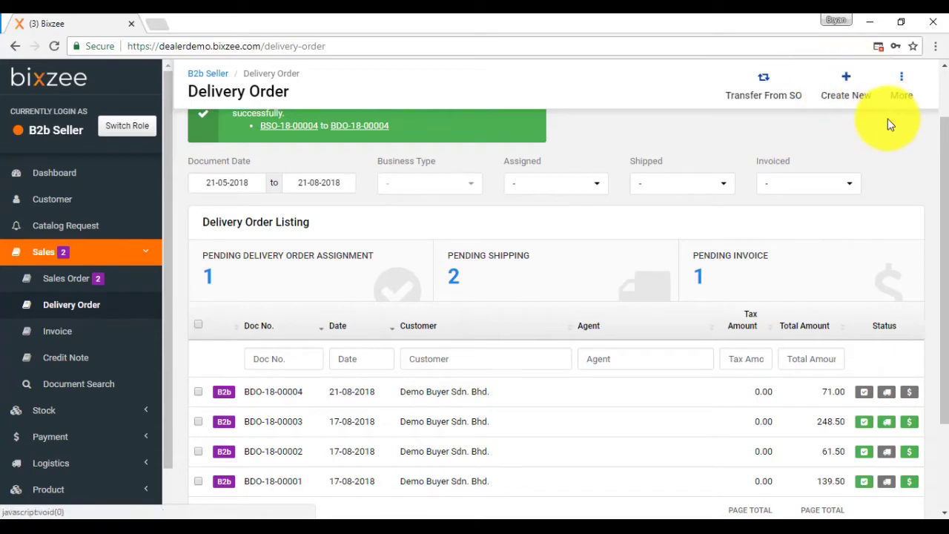
click(845, 79)
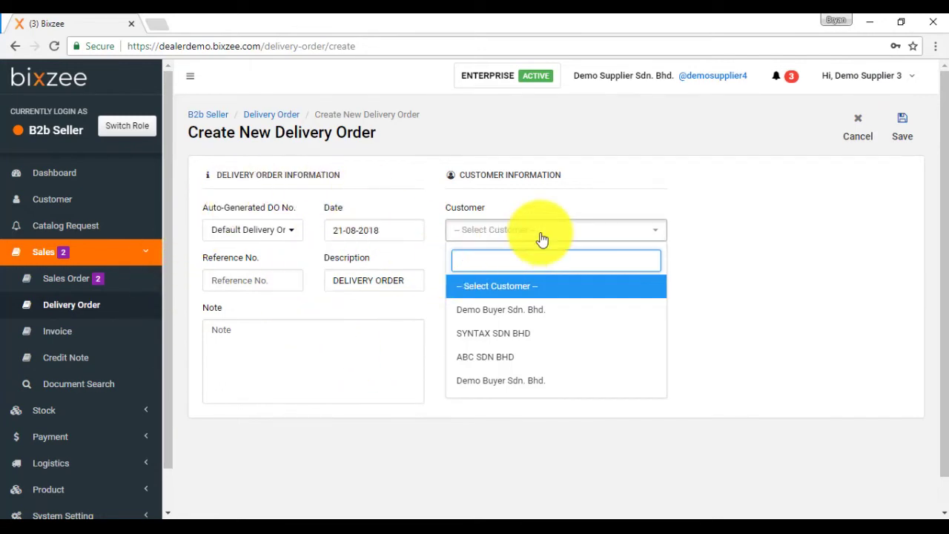
- Set the customer to Demo Buyer Sdn. Bhd. and list its pending sales order lines
click(517, 315)
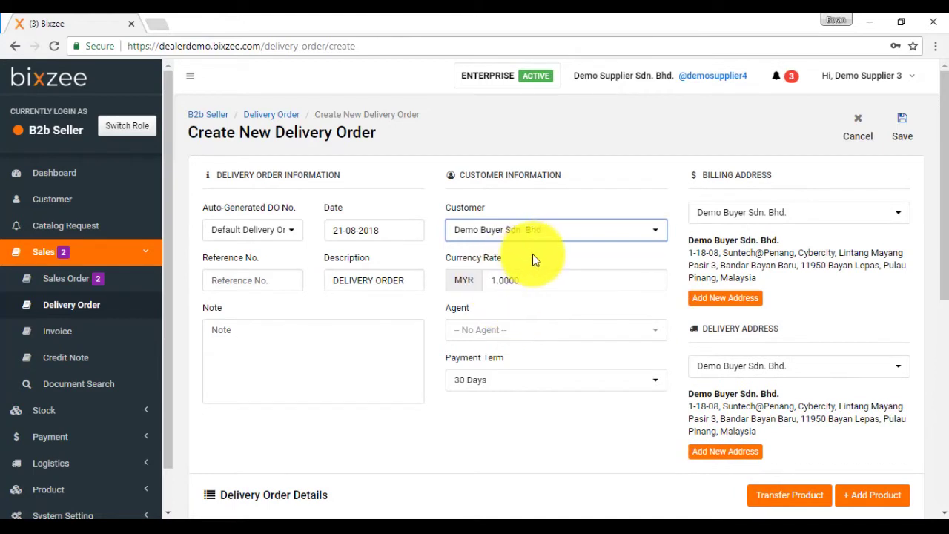
scroll(555, 309, down, 1)
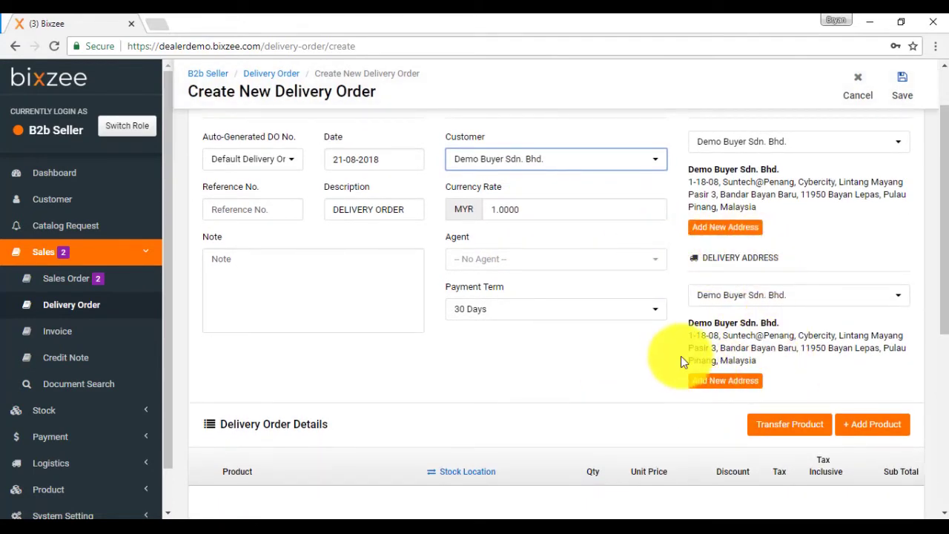
scroll(684, 361, down, 3)
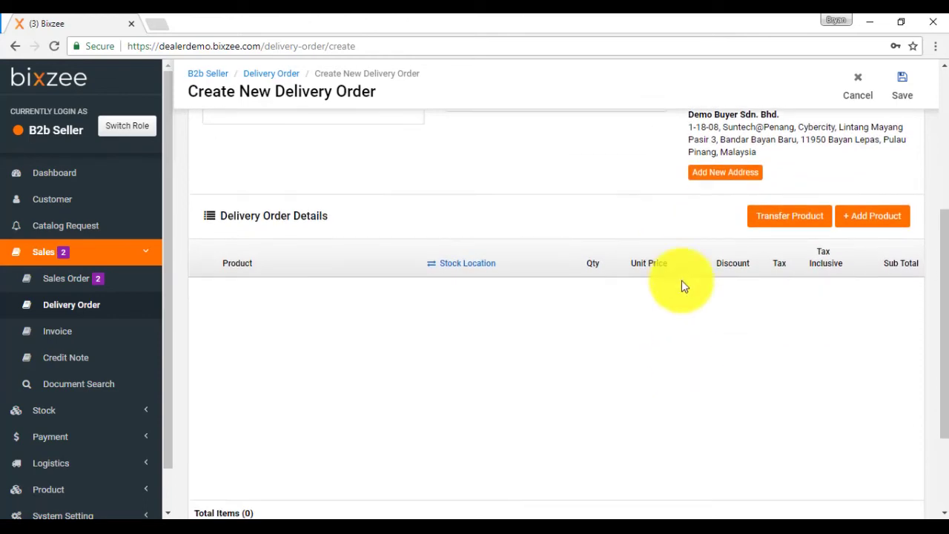
click(781, 220)
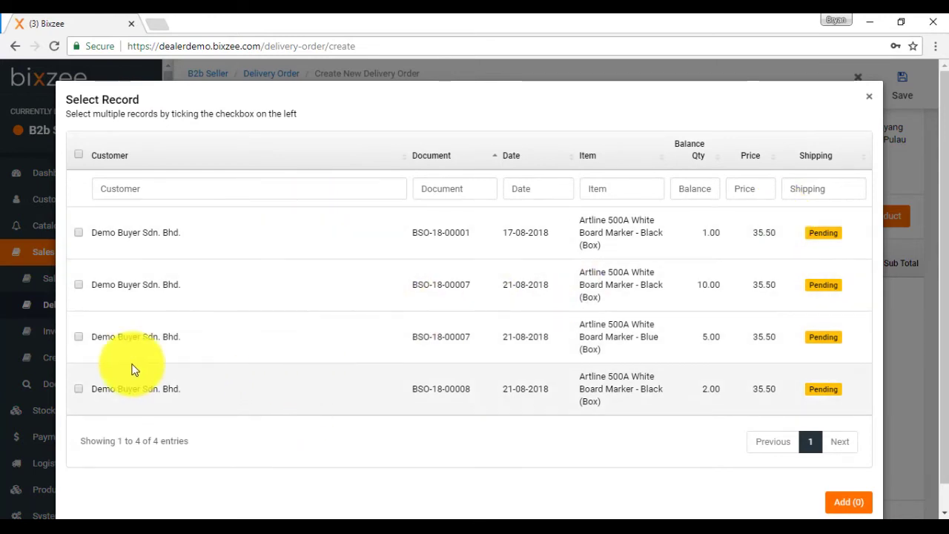
- Add the BSO-18-00008 black and BSO-18-00007 blue Artline marker lines to the order
click(77, 388)
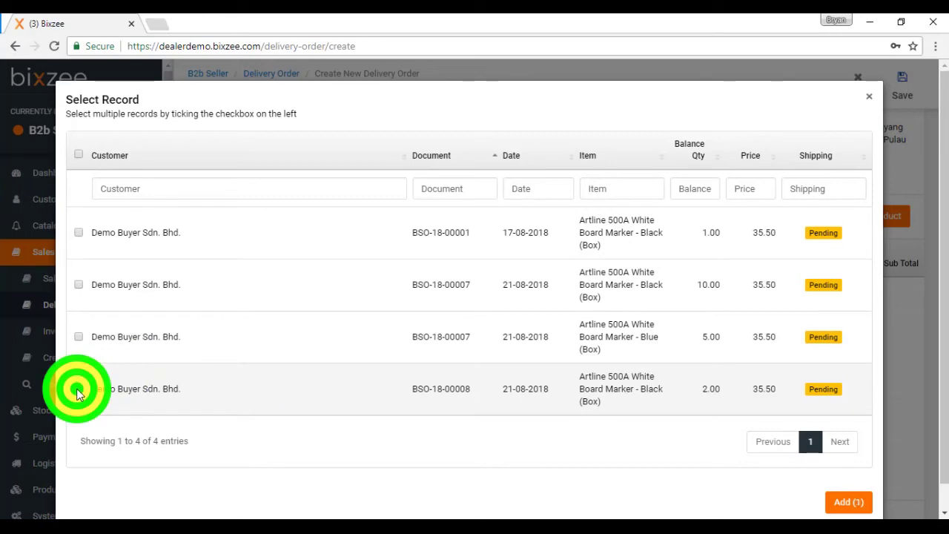
click(79, 337)
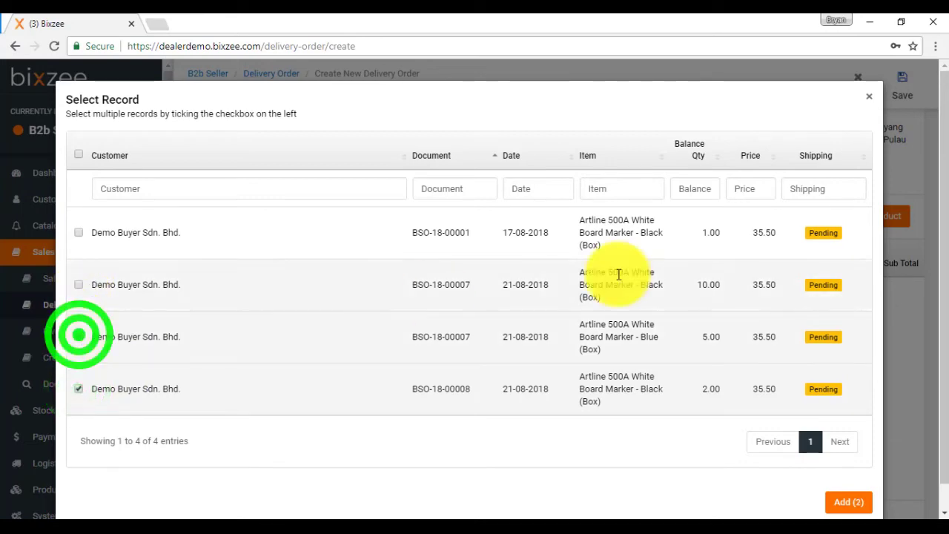
click(854, 508)
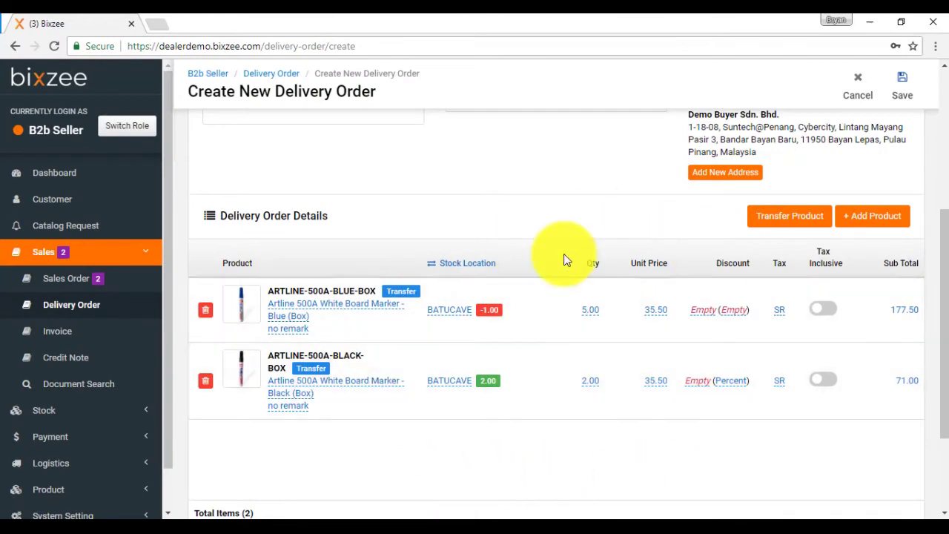
- Lower the ARTLINE-500A-BLACK-BOX quantity to 1, making its subtotal 35.50
click(586, 382)
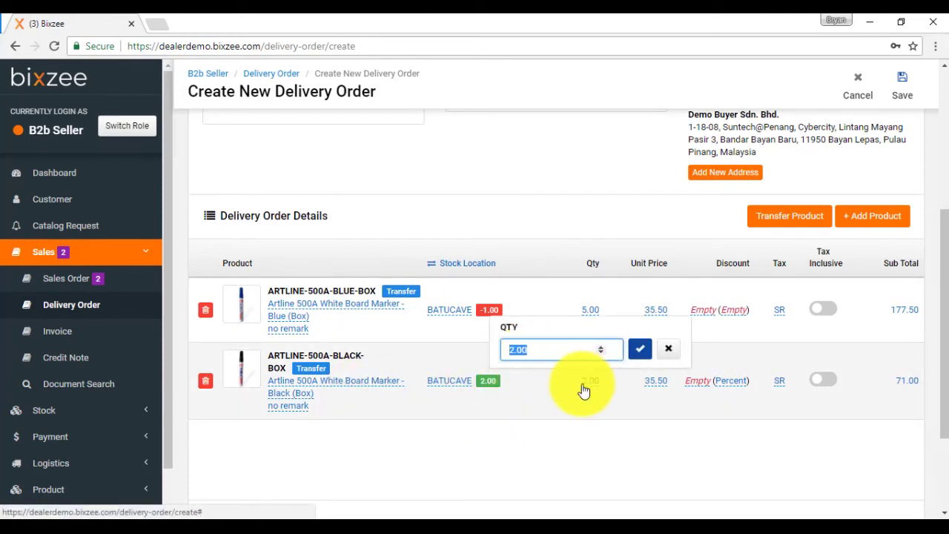
text(1)
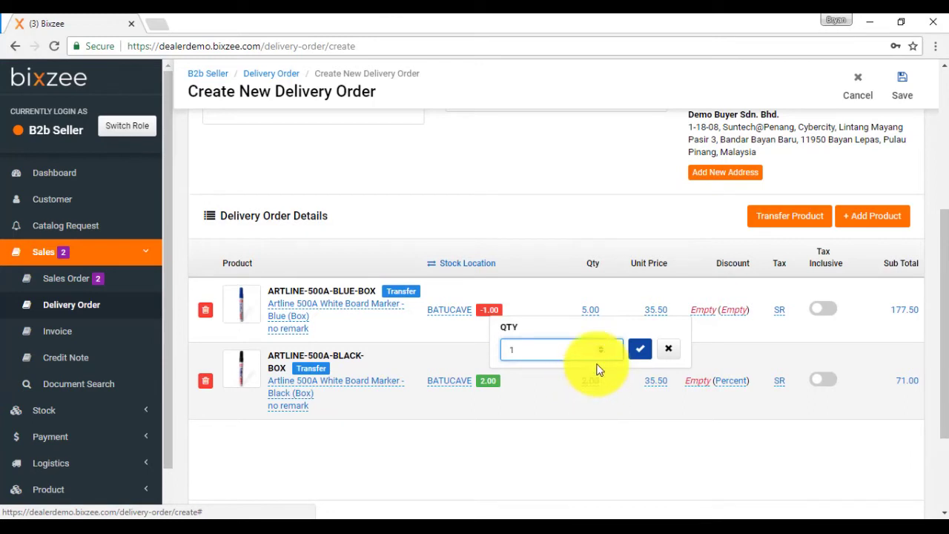
click(639, 349)
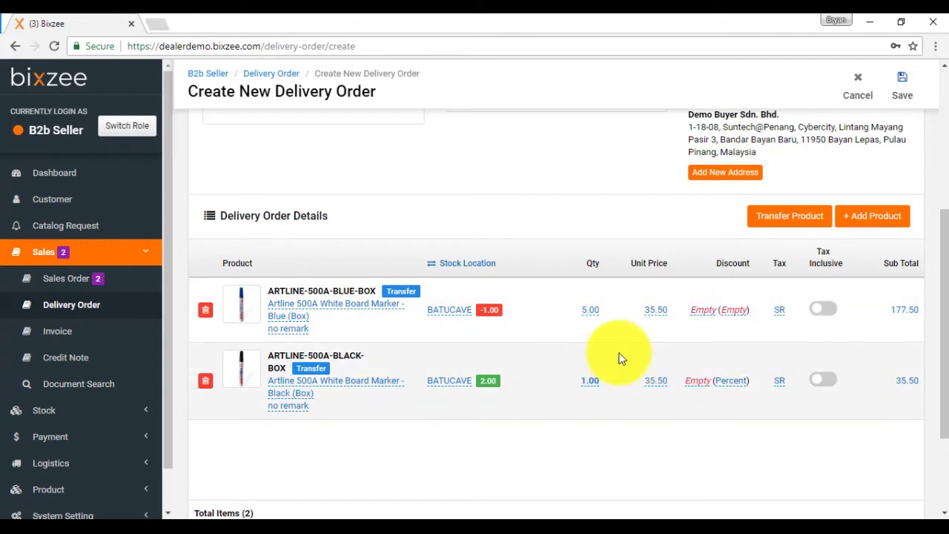
scroll(783, 381, up, 1)
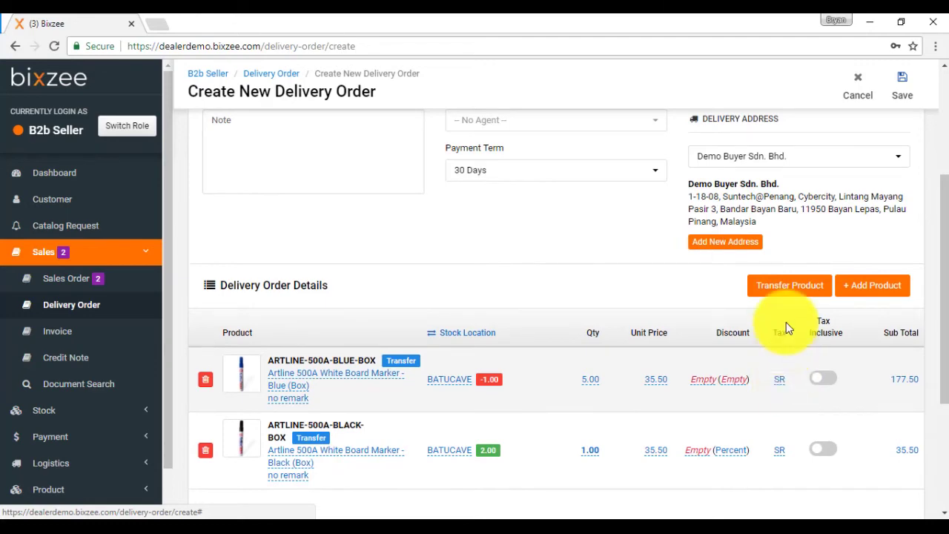
click(857, 289)
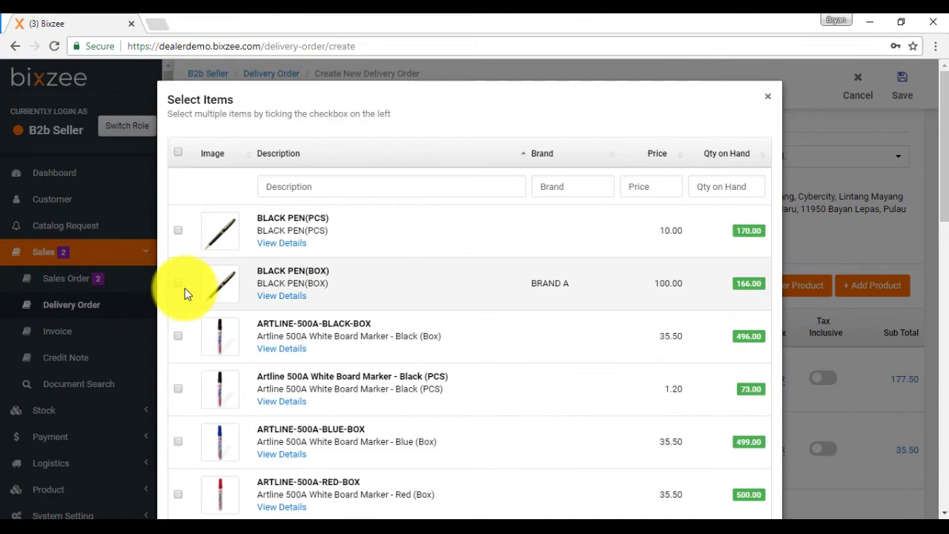
- Add a BLACK PEN(BOX) line to the delivery order with quantity 2
click(178, 282)
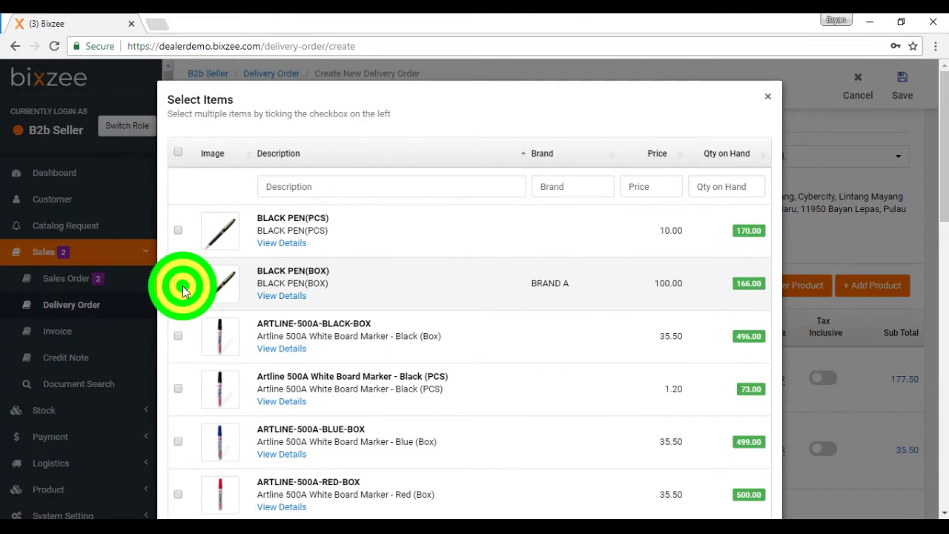
scroll(652, 289, down, 3)
scroll(652, 294, down, 8)
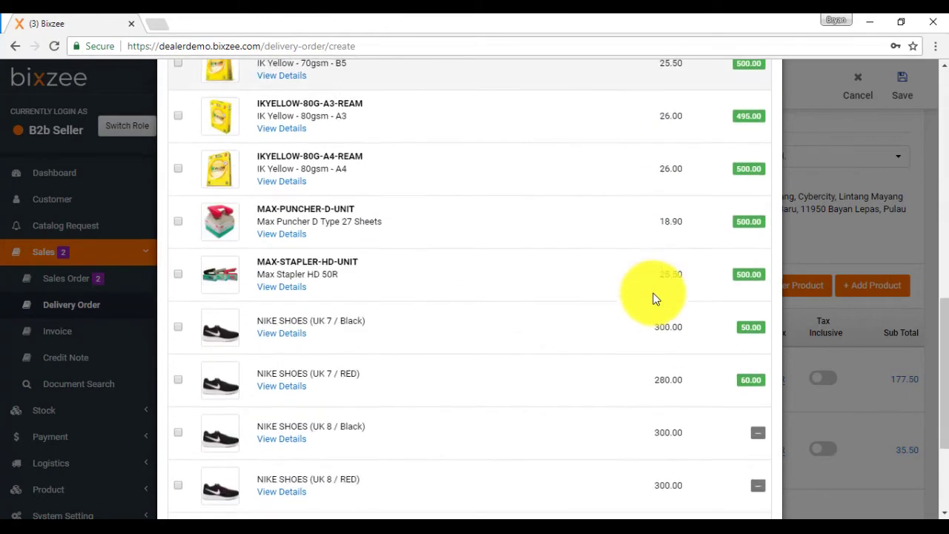
click(730, 486)
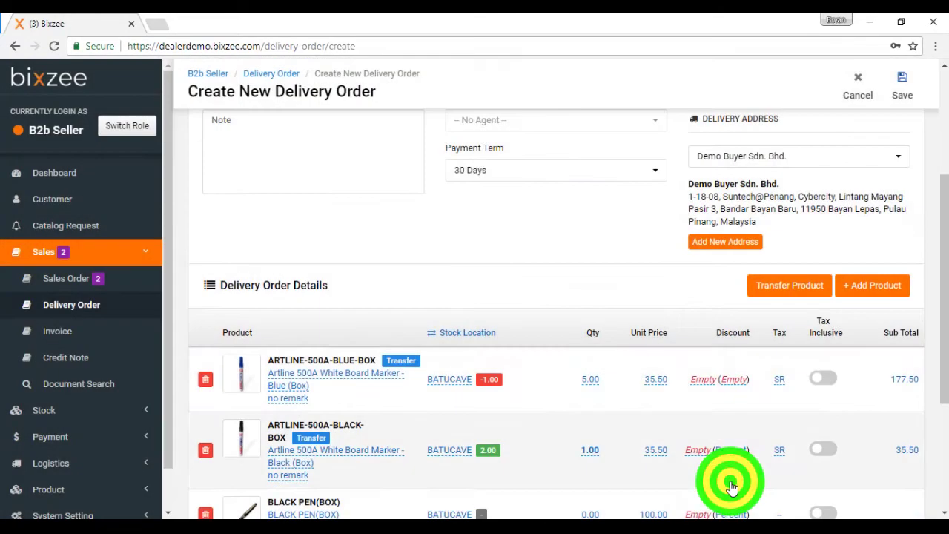
scroll(449, 296, down, 4)
click(583, 307)
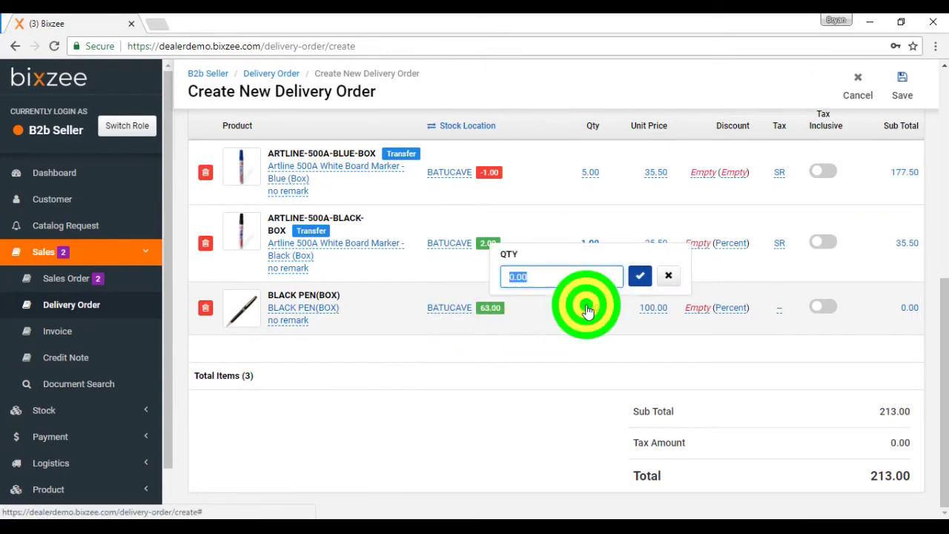
text(2)
click(635, 275)
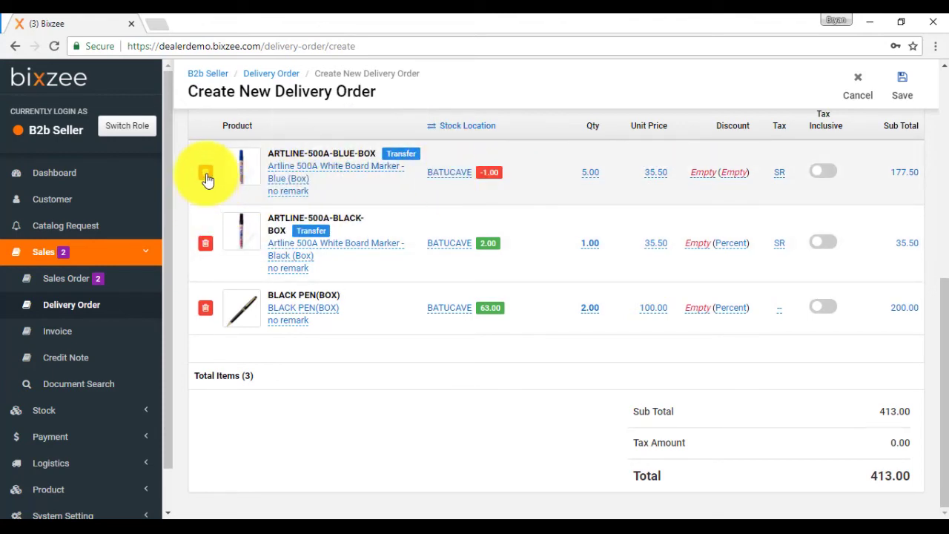
click(206, 174)
- Delete the ARTLINE-500A-BLUE-BOX line and save the order as BDO-18-00005 totalling 235.50
click(496, 317)
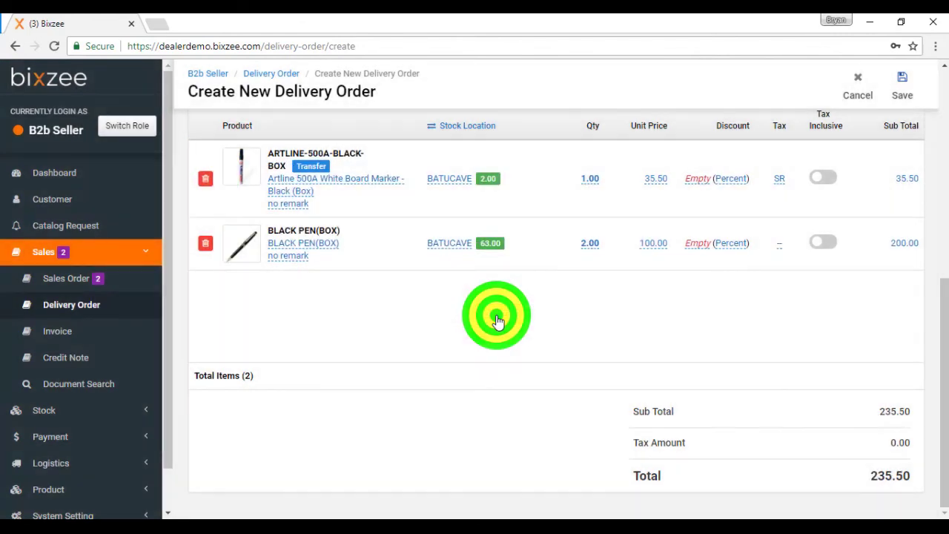
scroll(751, 333, up, 2)
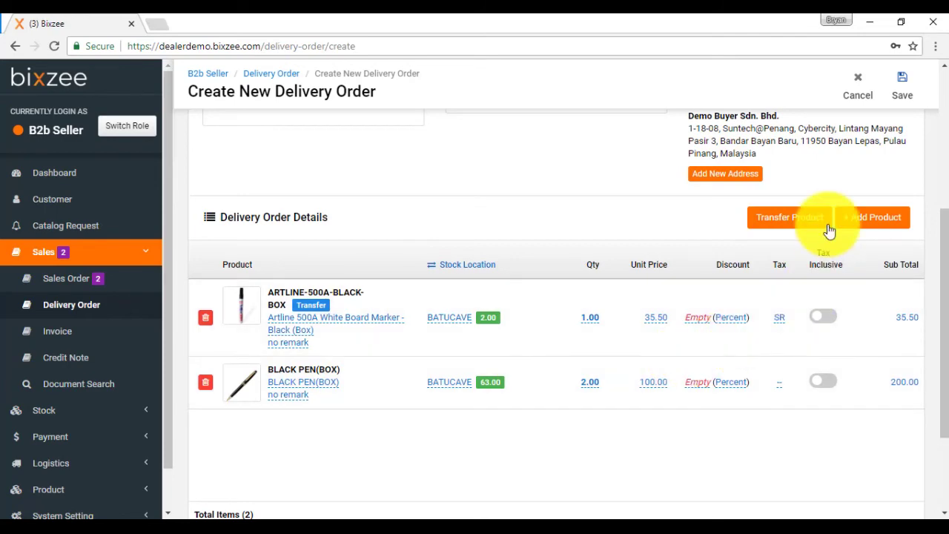
scroll(829, 230, up, 4)
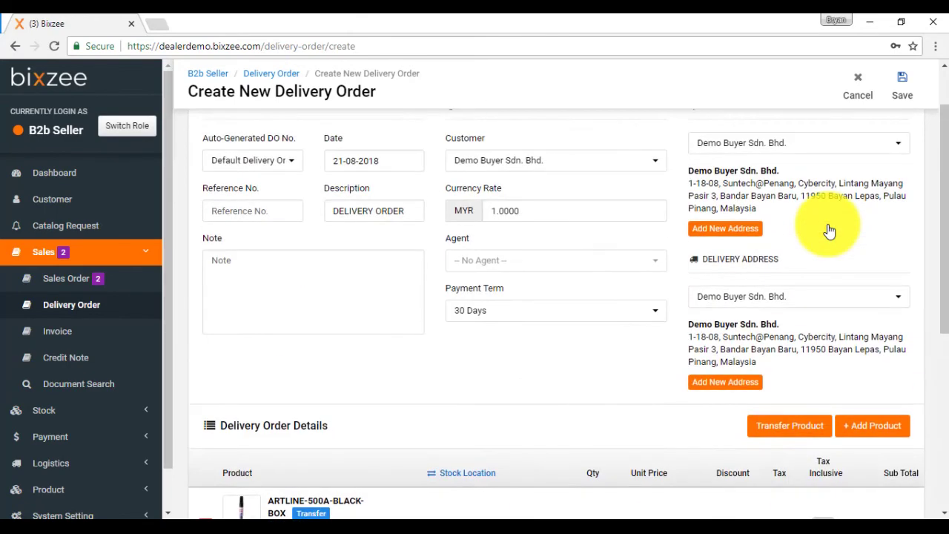
click(894, 137)
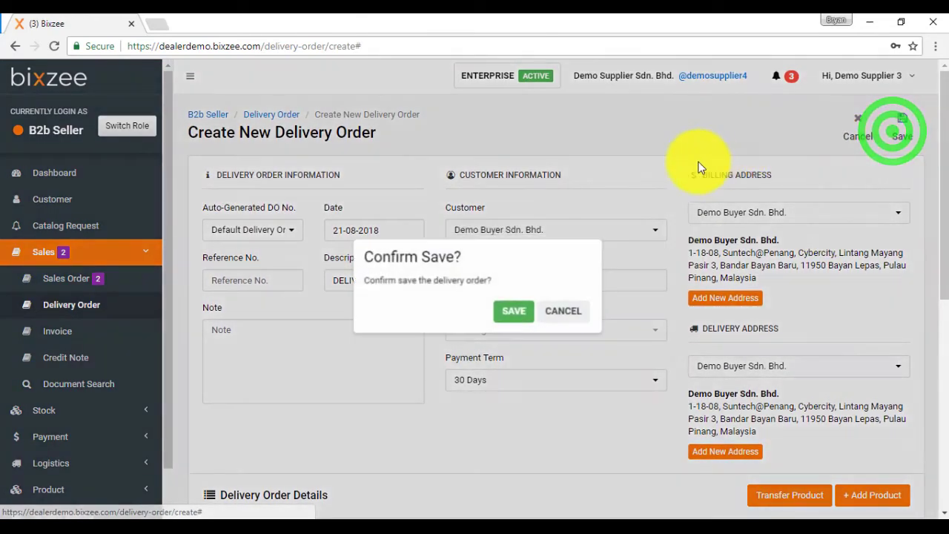
click(510, 324)
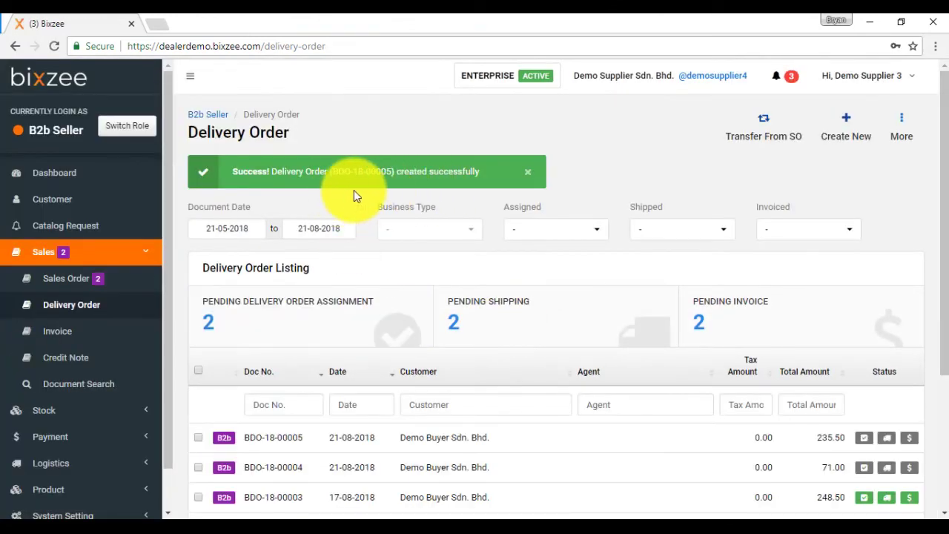
scroll(437, 281, down, 2)
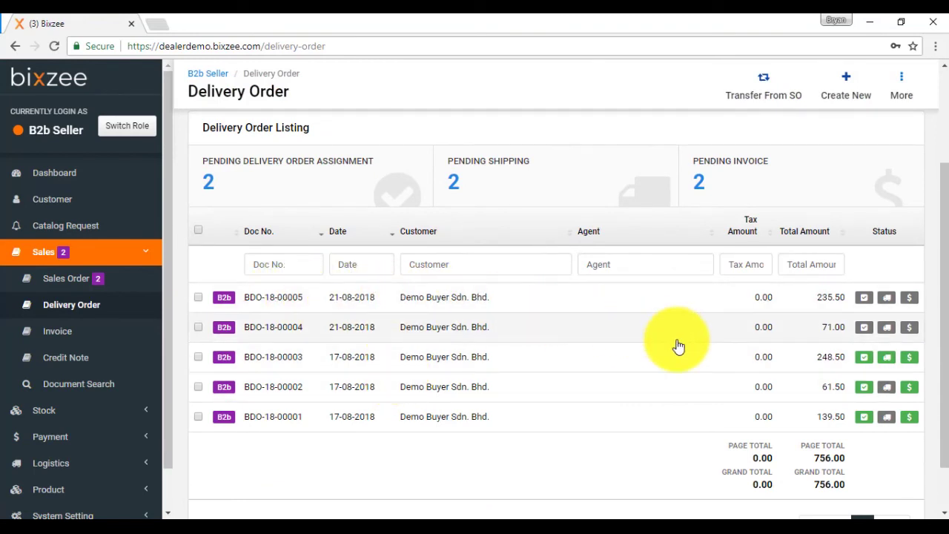
scroll(678, 346, up, 2)
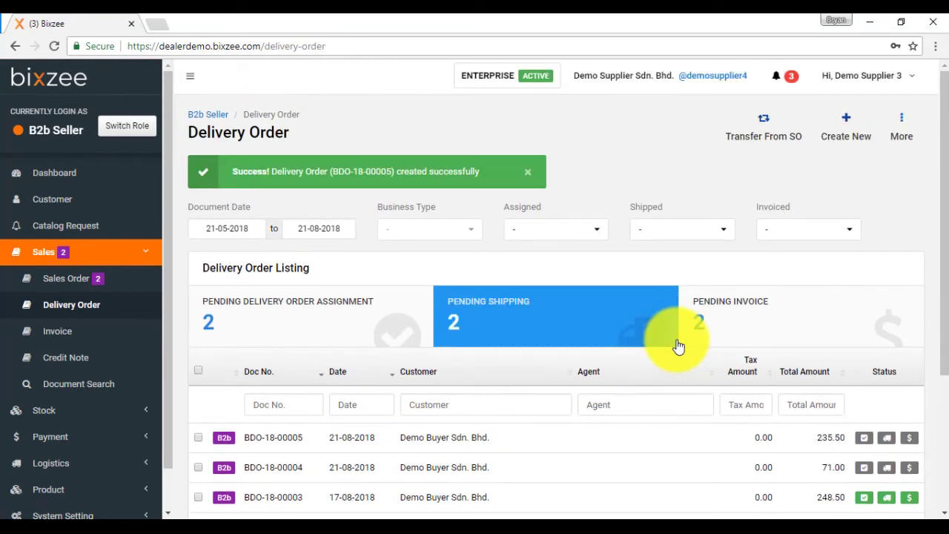